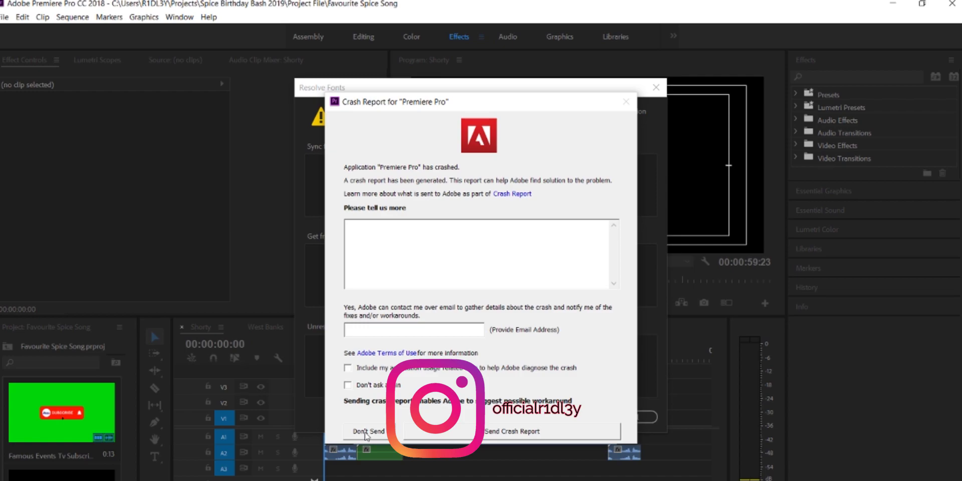
Choose Don't Send on the Premiere Pro crash report so the program closes
{"action": "left_click", "coordinate": [366, 432]}
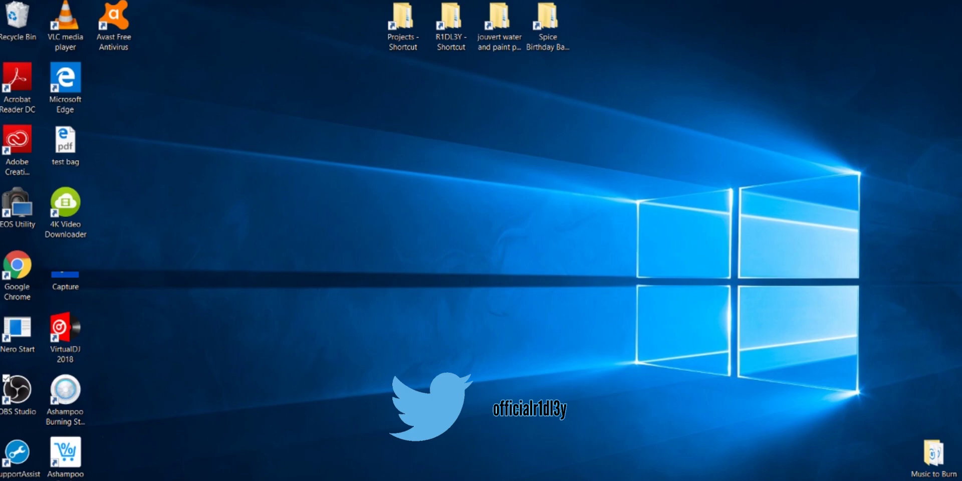
Delete the profile folder and AMERequestDB from Documents\Adobe\Premiere Pro\12.0 in File Explorer
{"action": "key", "text": "super+e"}
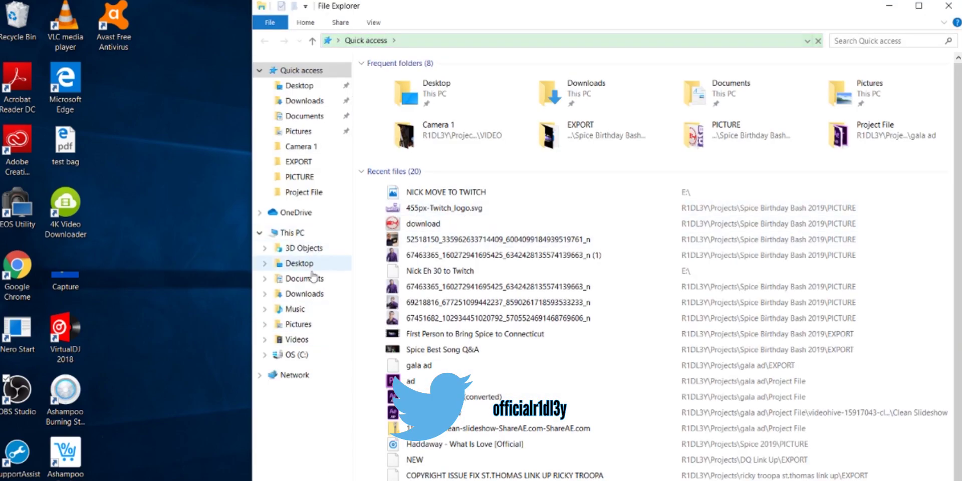
{"action": "left_click", "coordinate": [313, 282]}
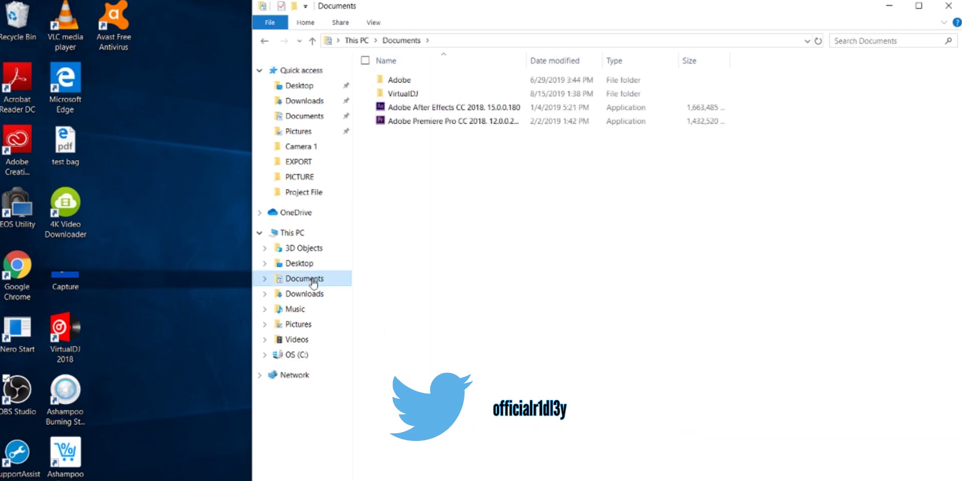
{"action": "double_click", "coordinate": [421, 84]}
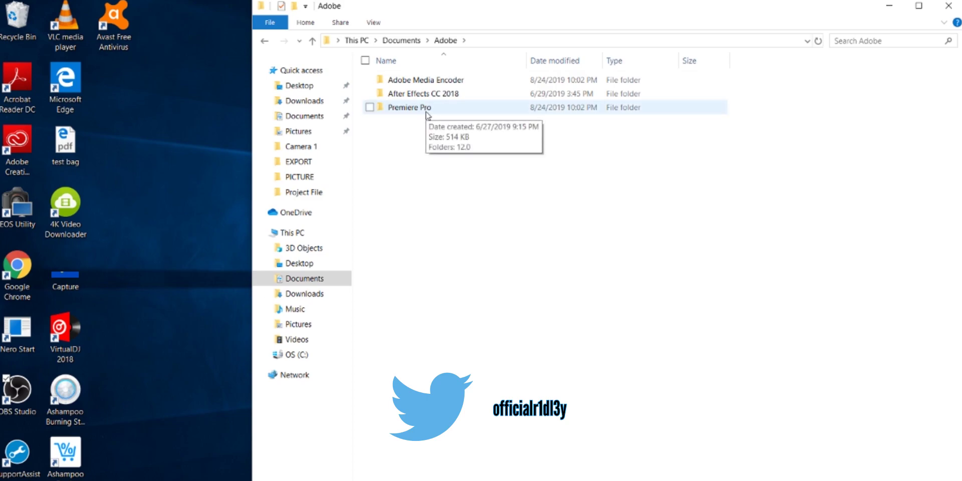
{"action": "double_click", "coordinate": [426, 110]}
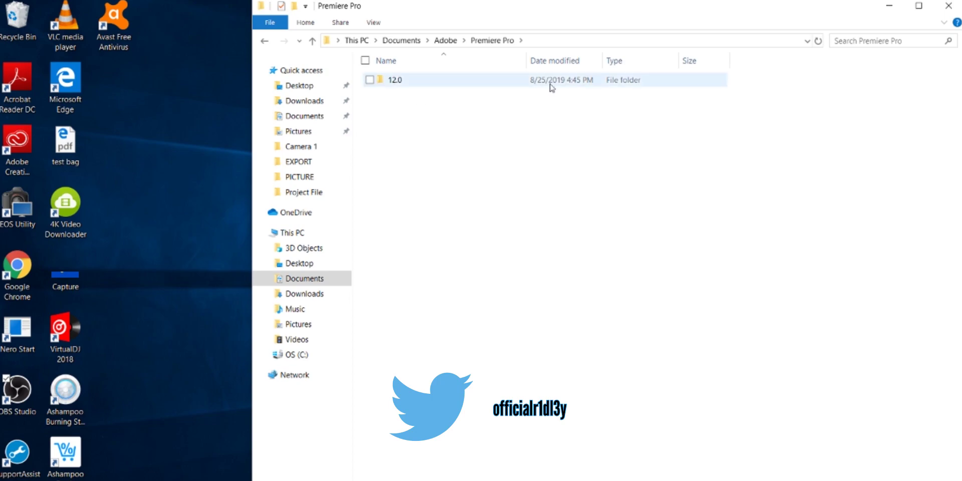
{"action": "double_click", "coordinate": [489, 85]}
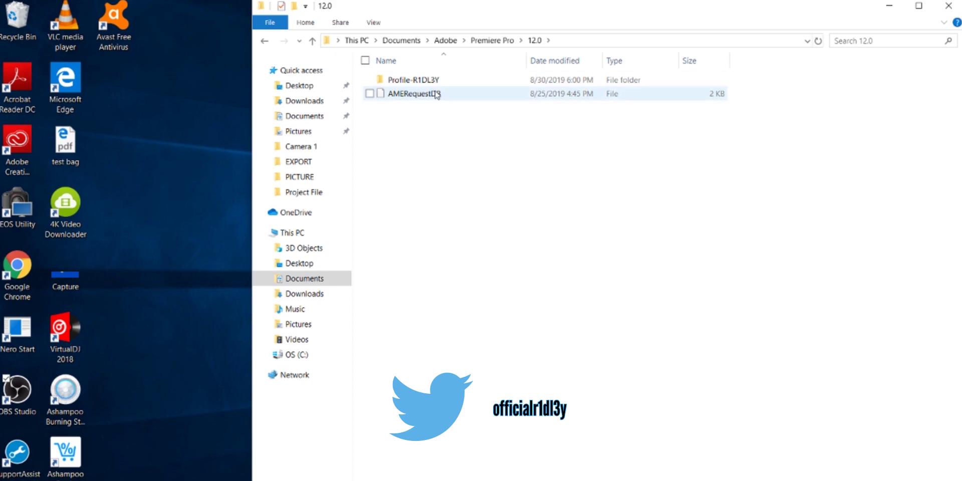
{"action": "double_click", "coordinate": [454, 81]}
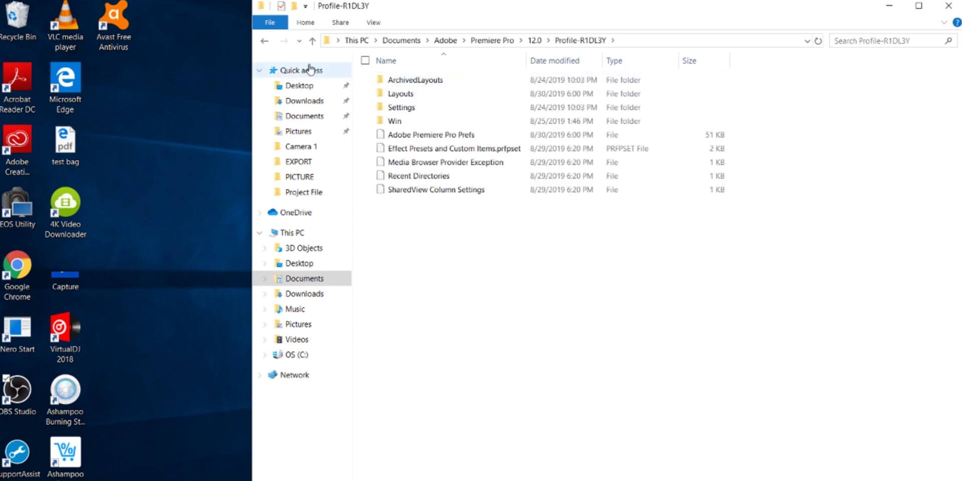
{"action": "left_click", "coordinate": [264, 41]}
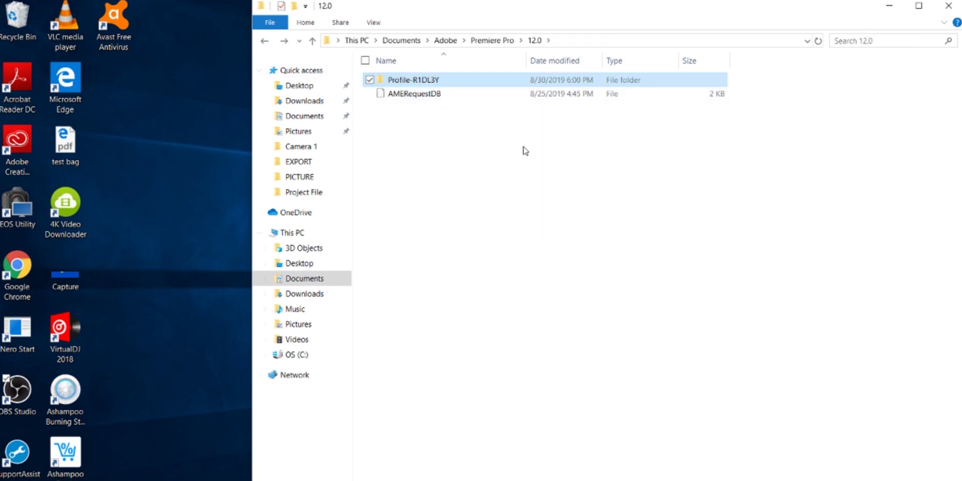
{"action": "left_click_drag", "start_coordinate": [525, 150], "coordinate": [417, 78]}
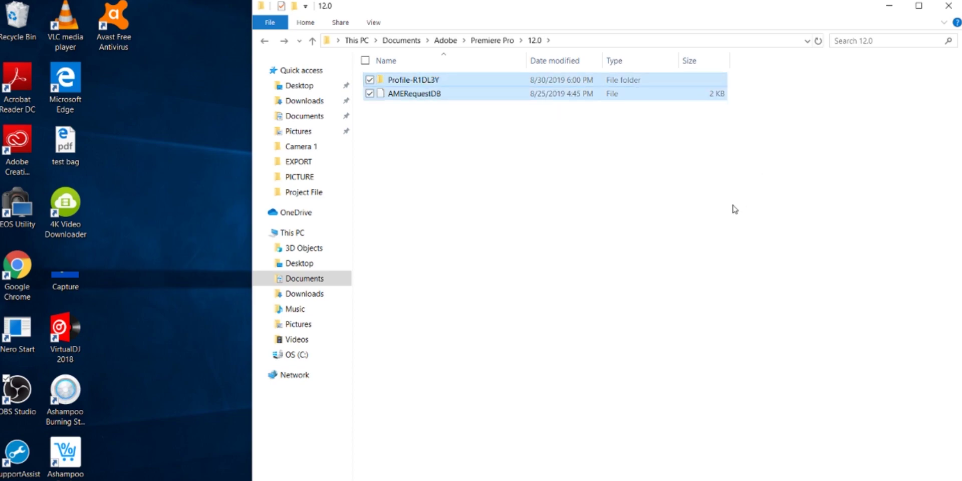
{"action": "key", "text": "Delete"}
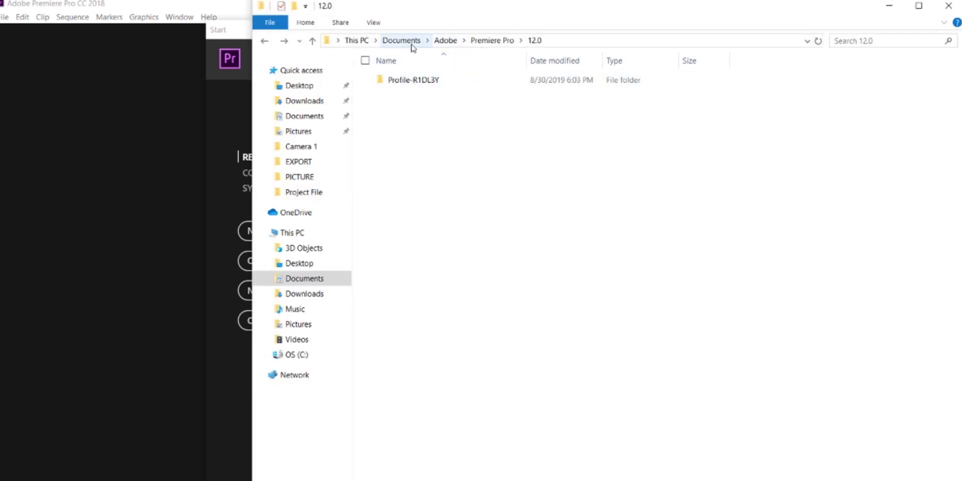
Look inside the Adobe\After Effects CC 2018 folder, then close File Explorer
{"action": "left_click", "coordinate": [442, 41]}
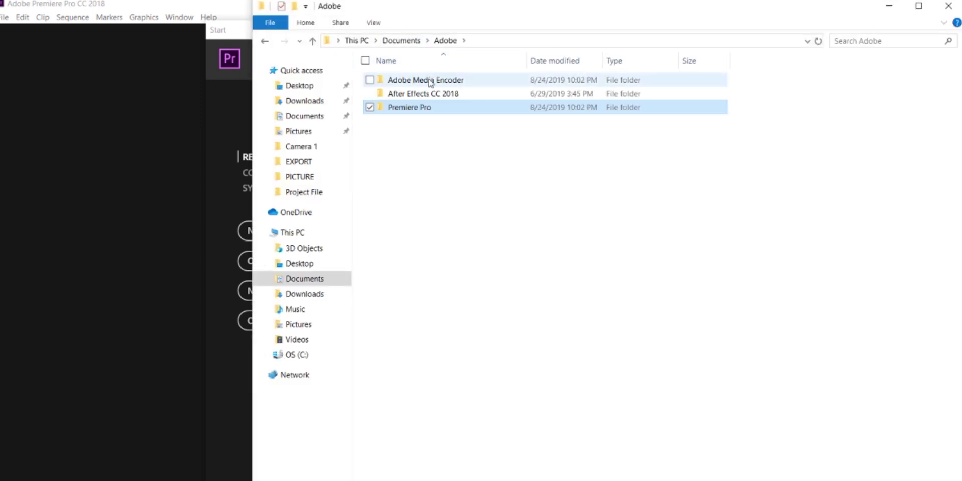
{"action": "double_click", "coordinate": [457, 95]}
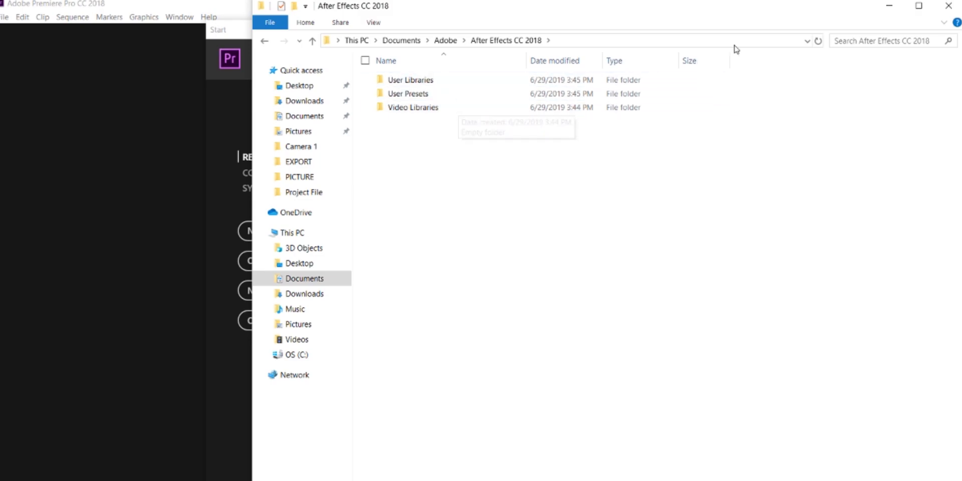
{"action": "left_click", "coordinate": [947, 6]}
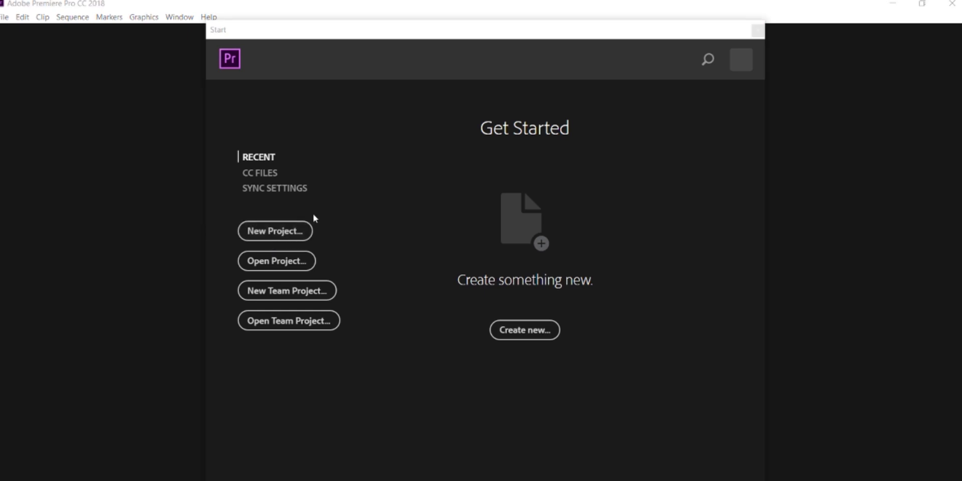
{"action": "left_click", "coordinate": [298, 233]}
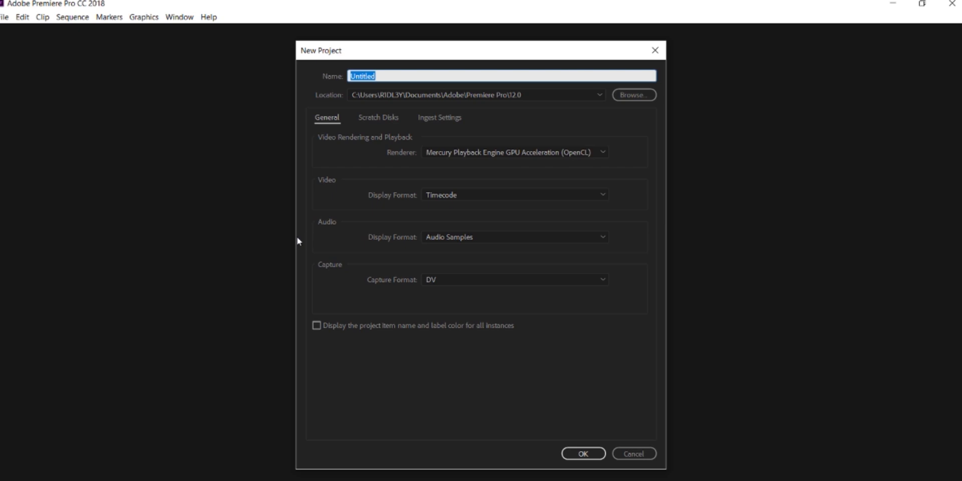
{"action": "left_click", "coordinate": [532, 156]}
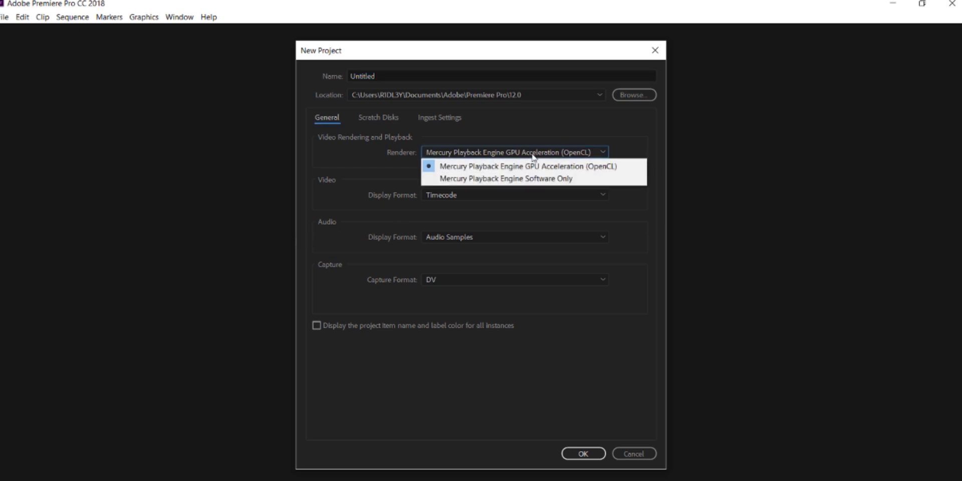
{"action": "left_click", "coordinate": [615, 143]}
{"action": "left_click", "coordinate": [581, 155]}
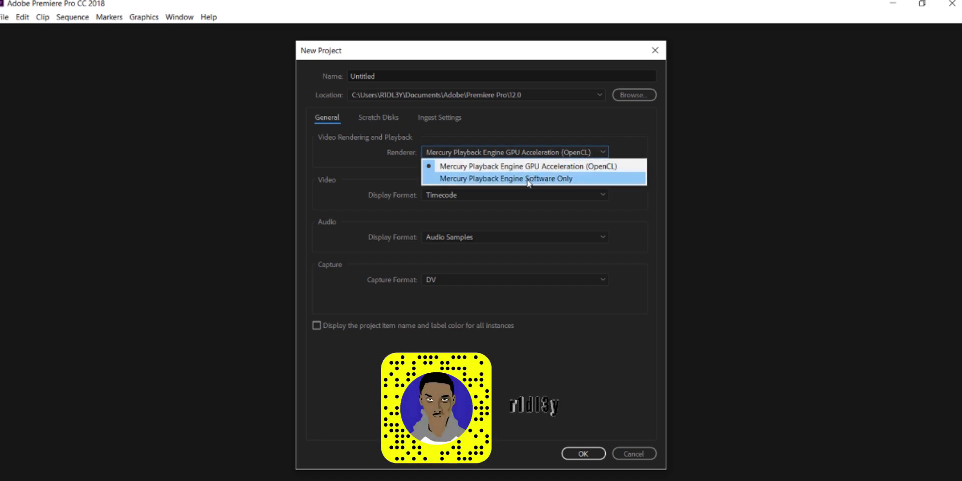
{"action": "left_click", "coordinate": [573, 180]}
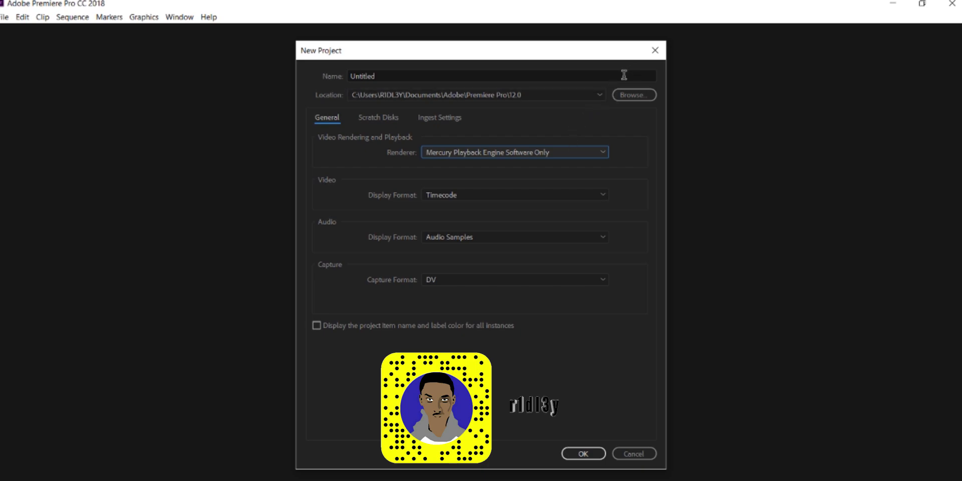
{"action": "left_click", "coordinate": [590, 77]}
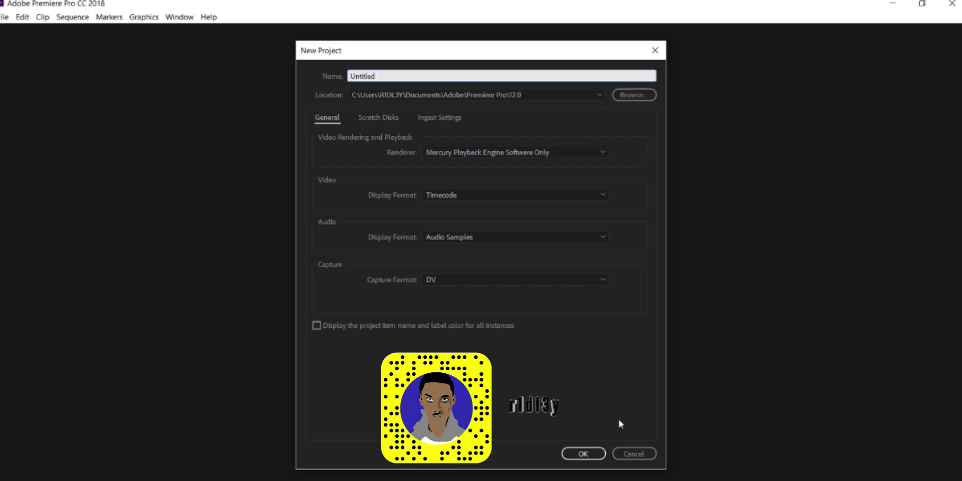
{"action": "left_click", "coordinate": [634, 453]}
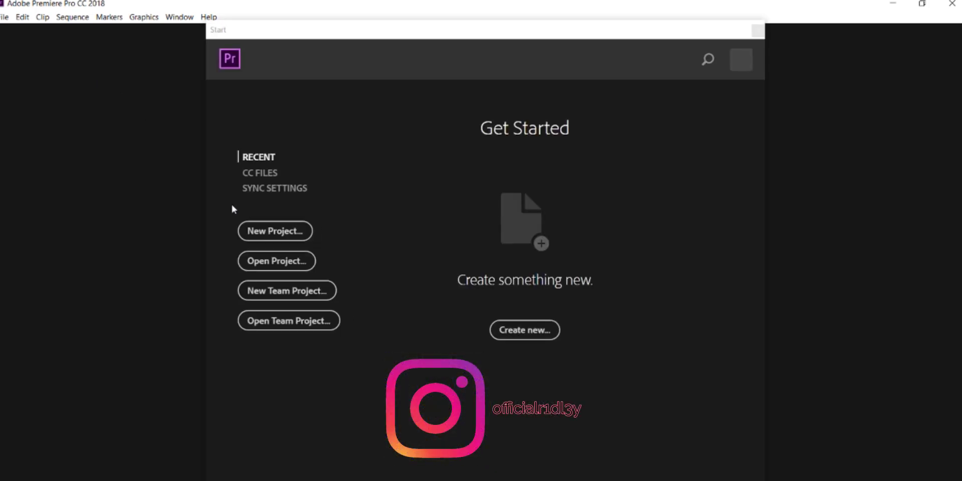
Open the Aidonia PErformance 2019 project from the user's Projects\Aidonia 2019\Project File folder
{"action": "left_click", "coordinate": [266, 258]}
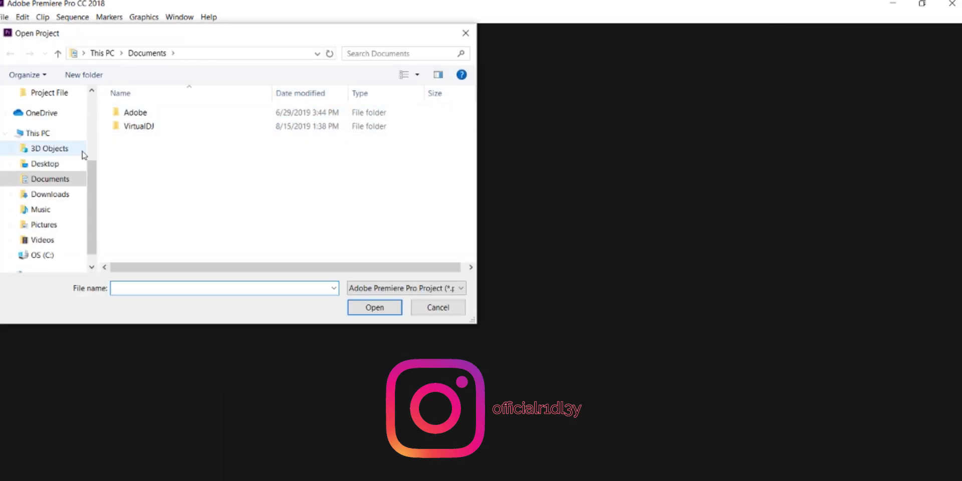
{"action": "left_click", "coordinate": [44, 254]}
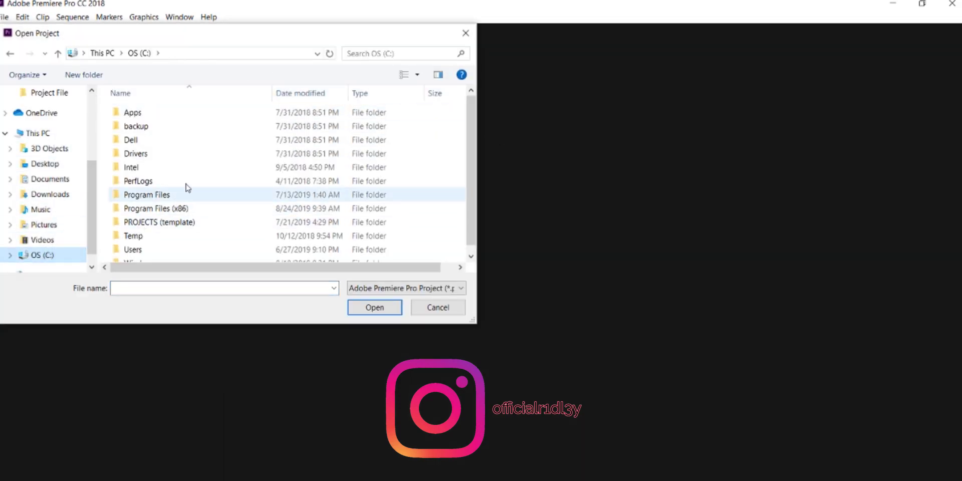
{"action": "scroll", "coordinate": [176, 167], "scroll_direction": "down", "scroll_amount": 1}
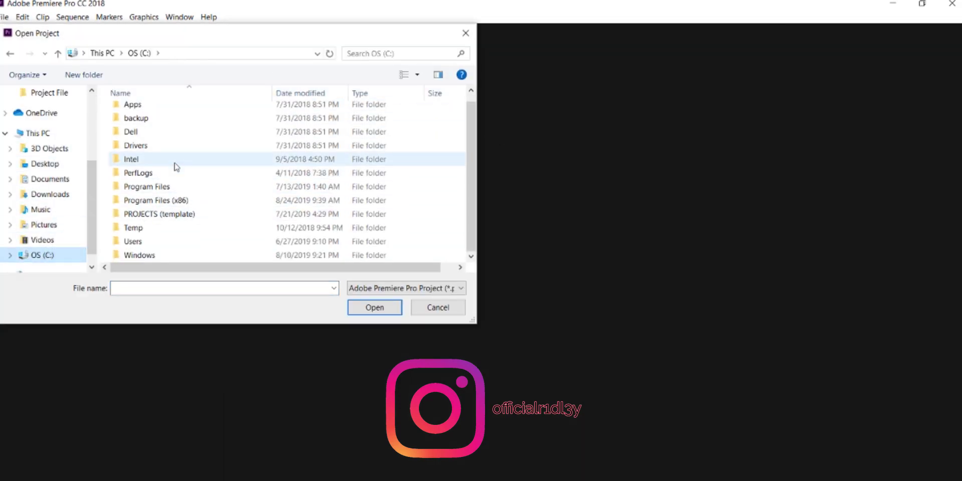
{"action": "double_click", "coordinate": [149, 243]}
{"action": "double_click", "coordinate": [172, 126]}
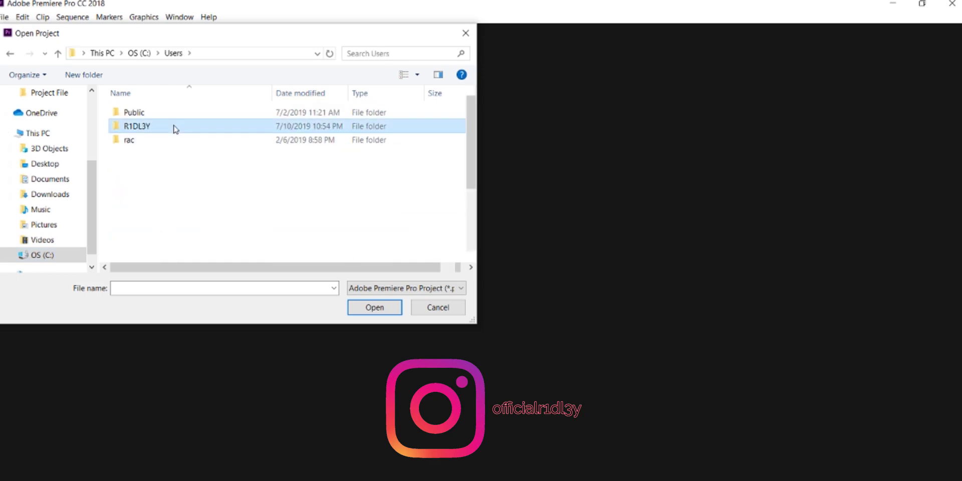
{"action": "scroll", "coordinate": [172, 195], "scroll_direction": "down", "scroll_amount": 3}
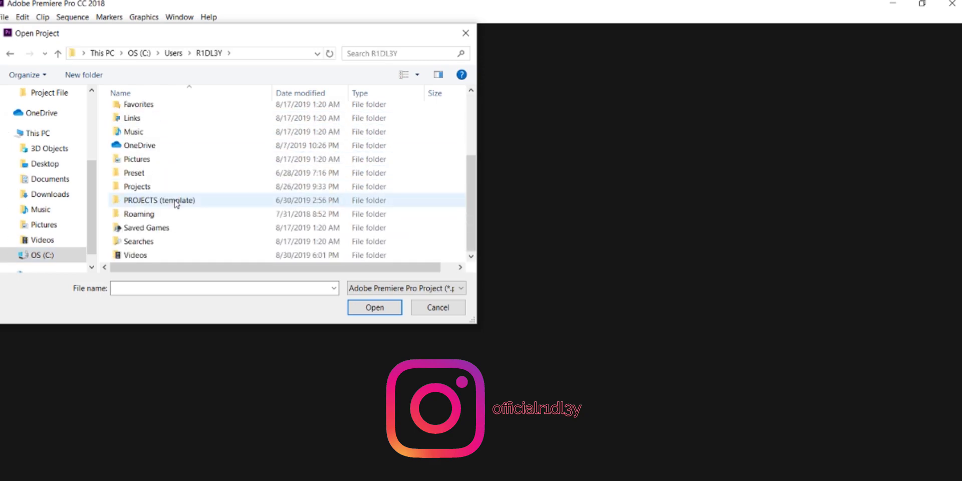
{"action": "double_click", "coordinate": [150, 186]}
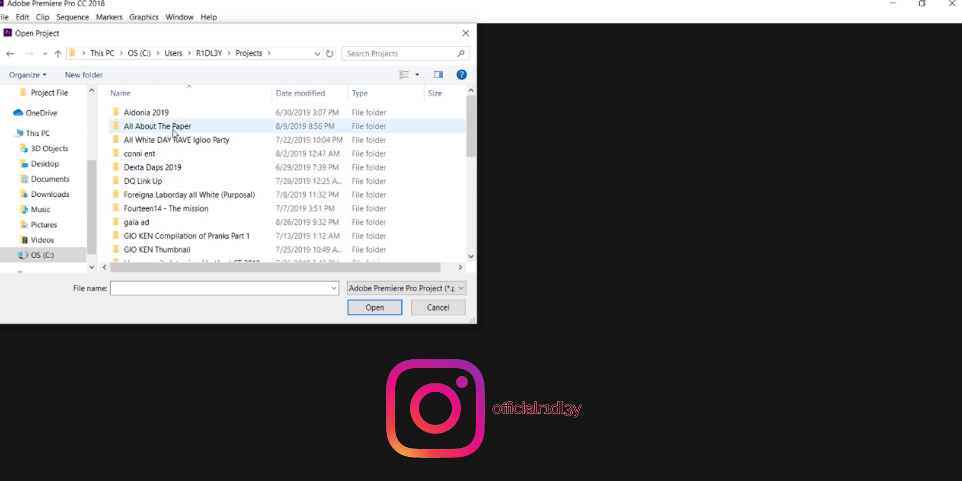
{"action": "double_click", "coordinate": [159, 111]}
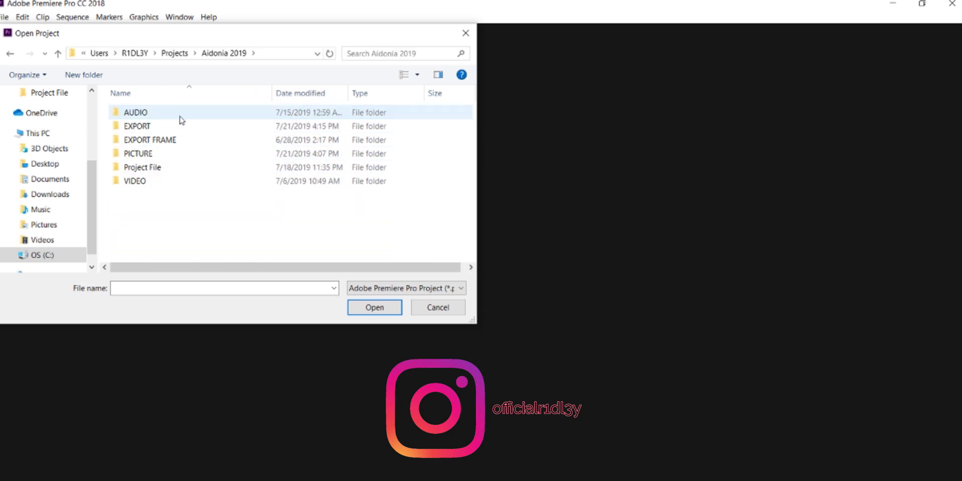
{"action": "double_click", "coordinate": [154, 169]}
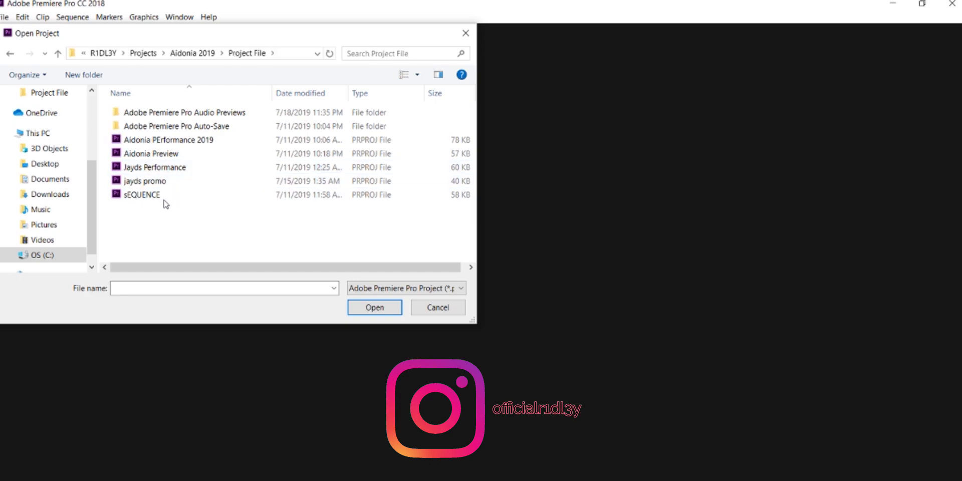
{"action": "left_click", "coordinate": [175, 140]}
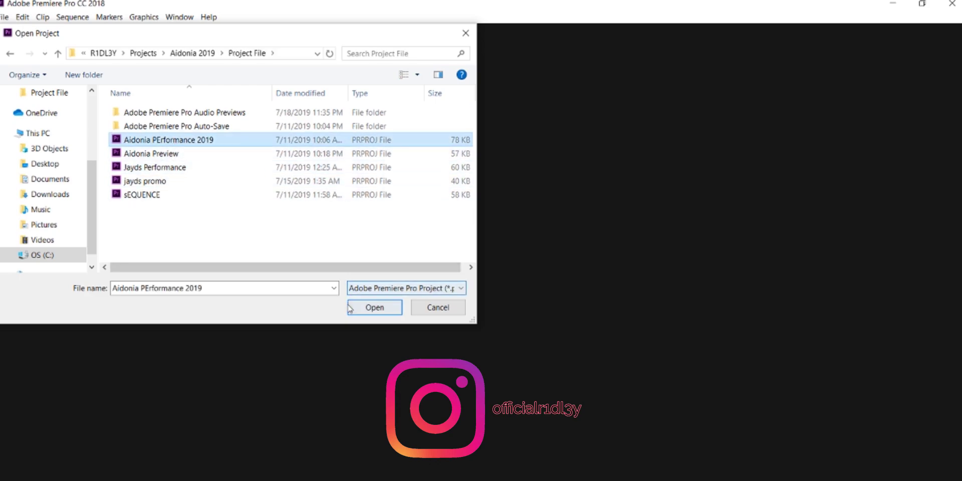
{"action": "left_click", "coordinate": [361, 307]}
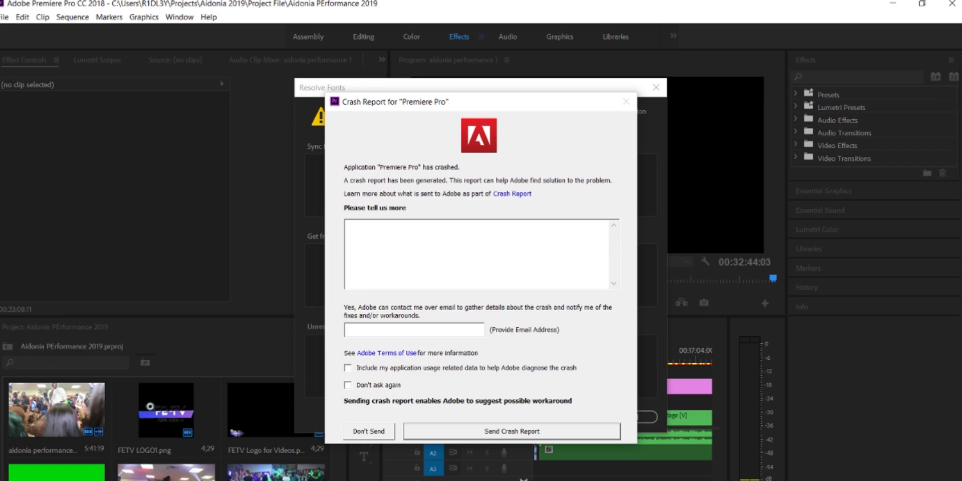
Dismiss the crash report and zoom the timeline to show all of aidonia performance 1
{"action": "left_click", "coordinate": [656, 88]}
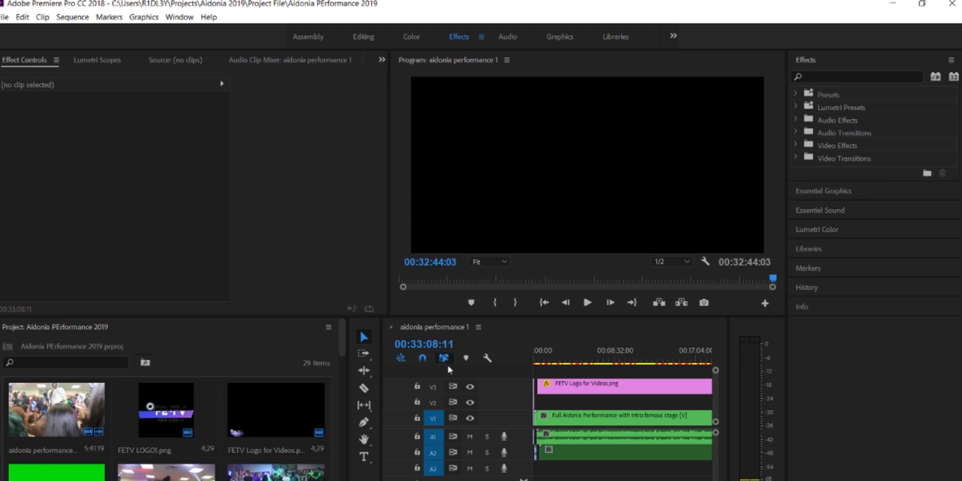
{"action": "key", "text": "minus"}
{"action": "key", "text": "minus"}
{"action": "key", "text": "minus"}
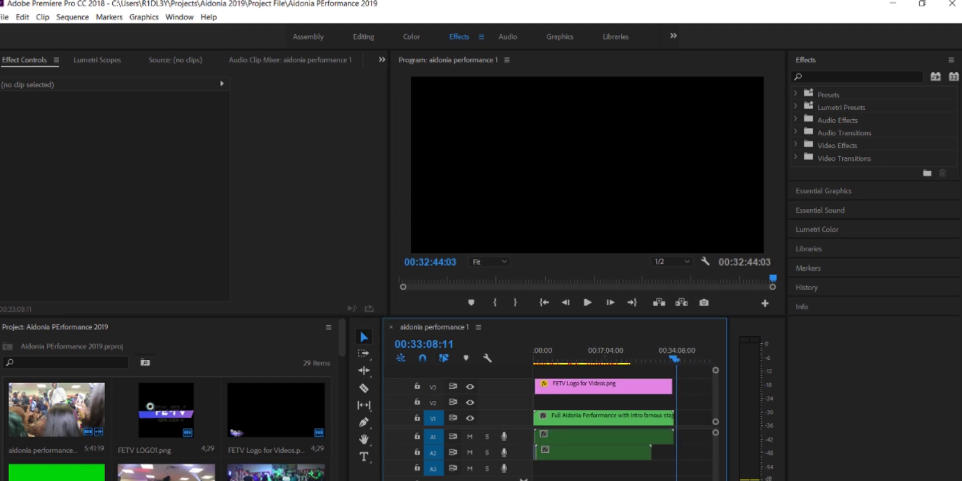